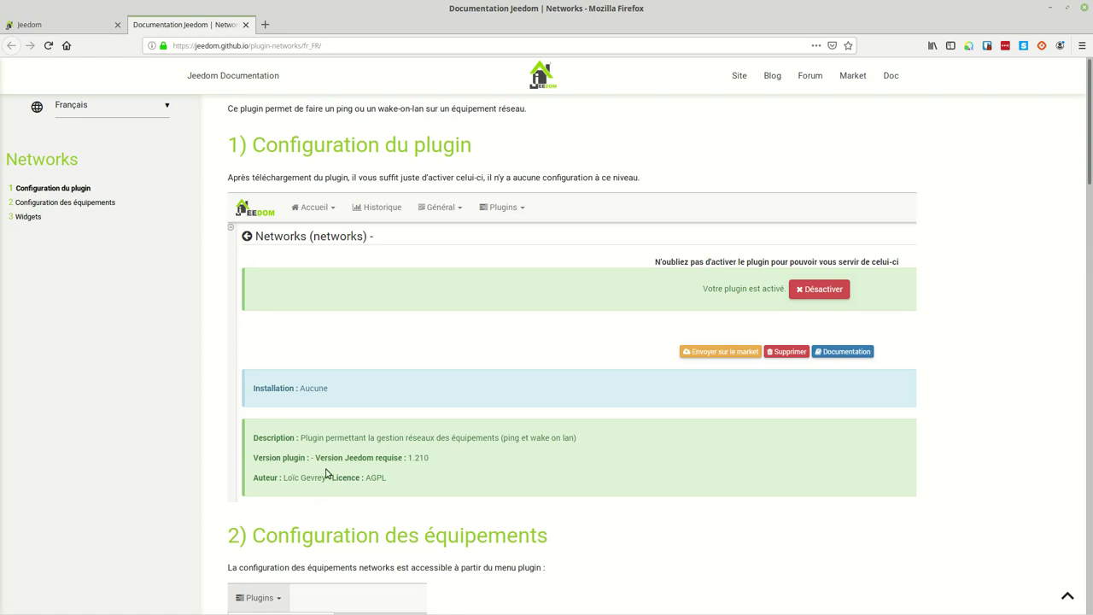
Step: Log in to Jeedom with the prefilled credentials and activate the Network plugin in plugin management
{"action": "left_click", "coordinate": [56, 25]}
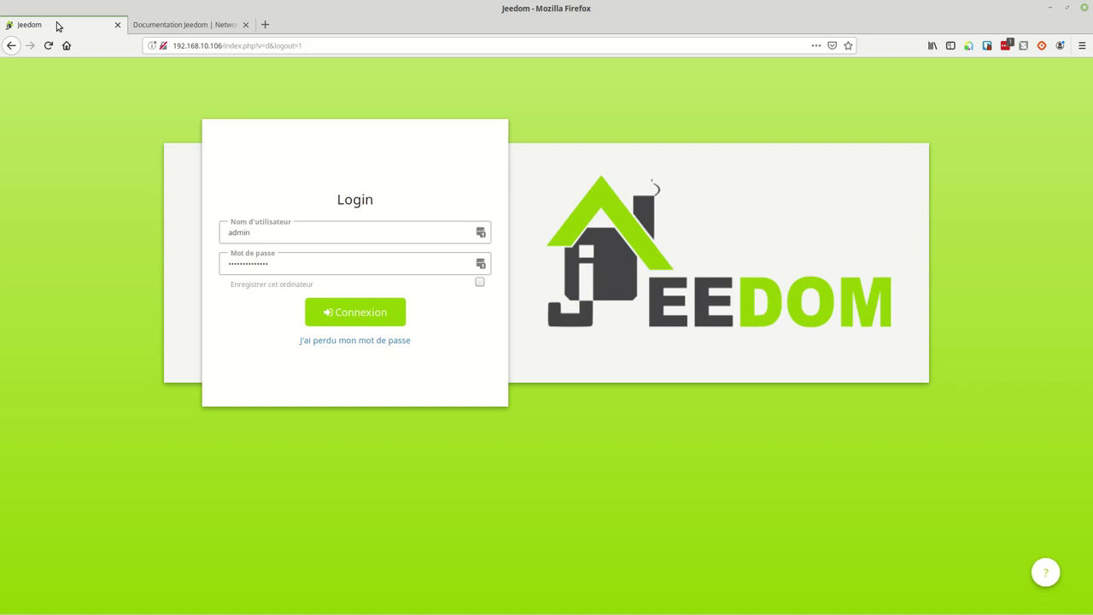
{"action": "left_click", "coordinate": [353, 320]}
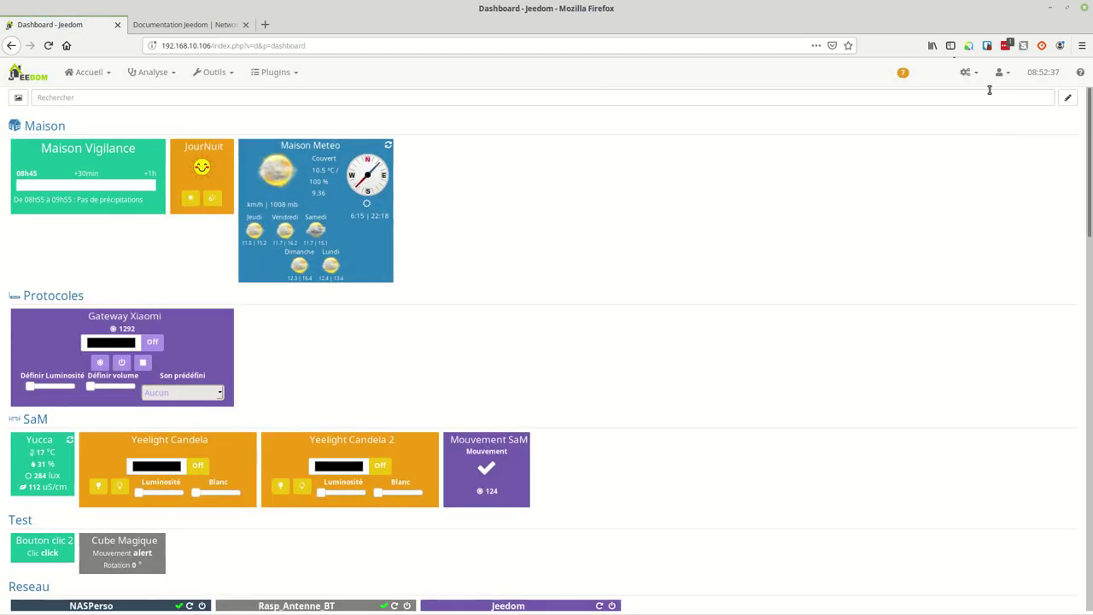
{"action": "left_click", "coordinate": [294, 76]}
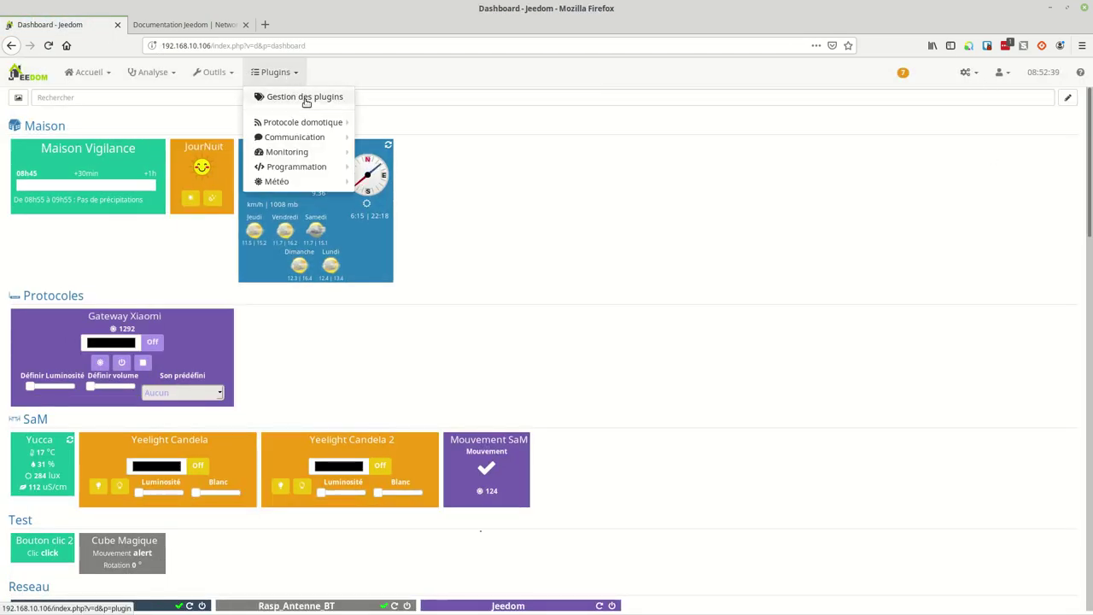
{"action": "left_click", "coordinate": [306, 100]}
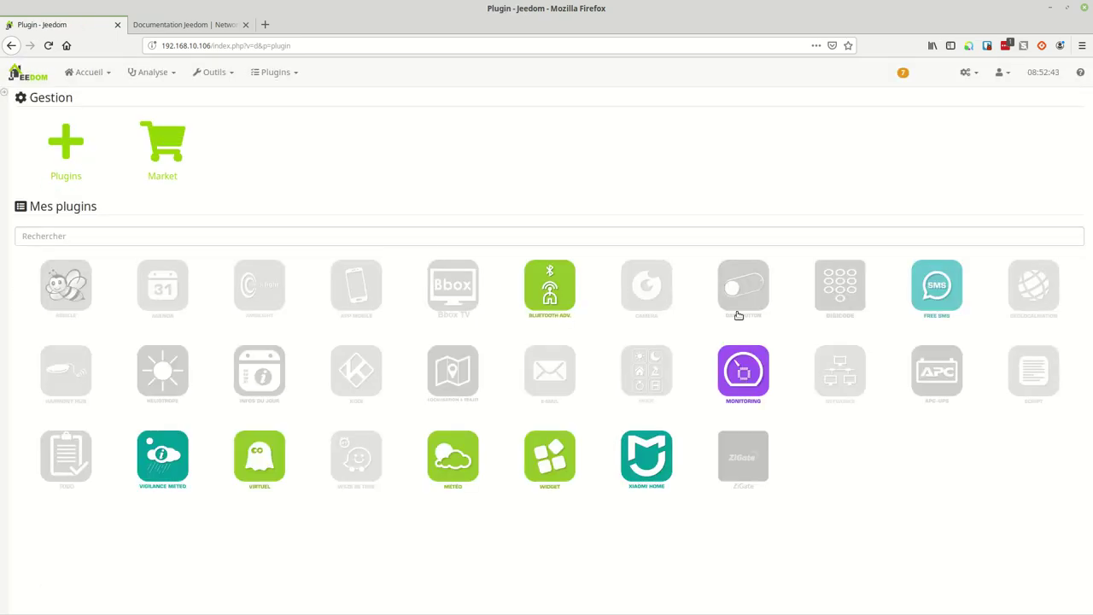
{"action": "left_click", "coordinate": [842, 384]}
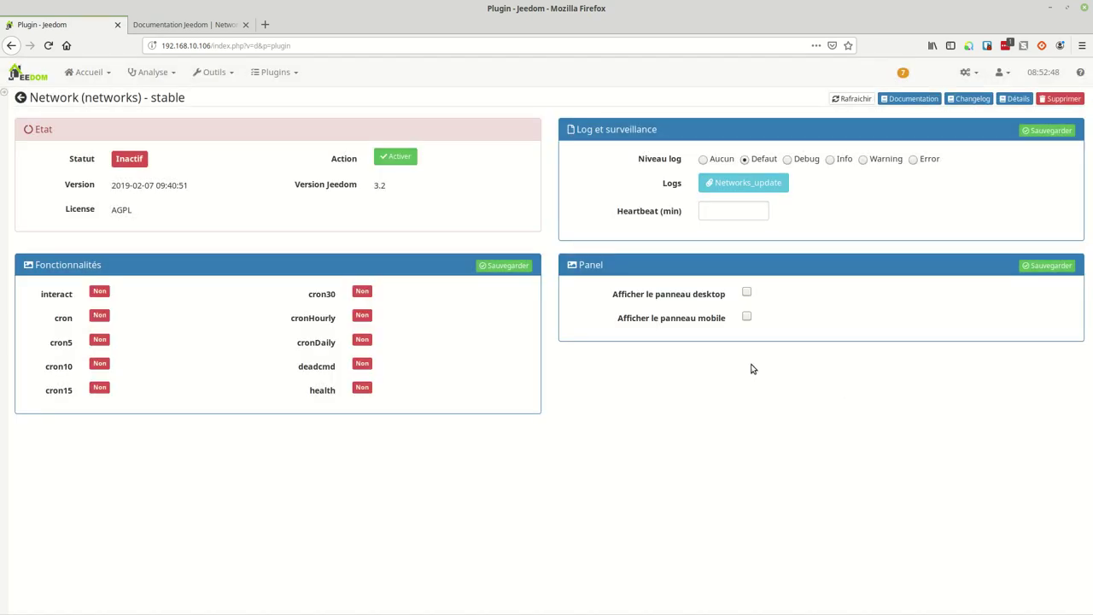
{"action": "left_click", "coordinate": [399, 158]}
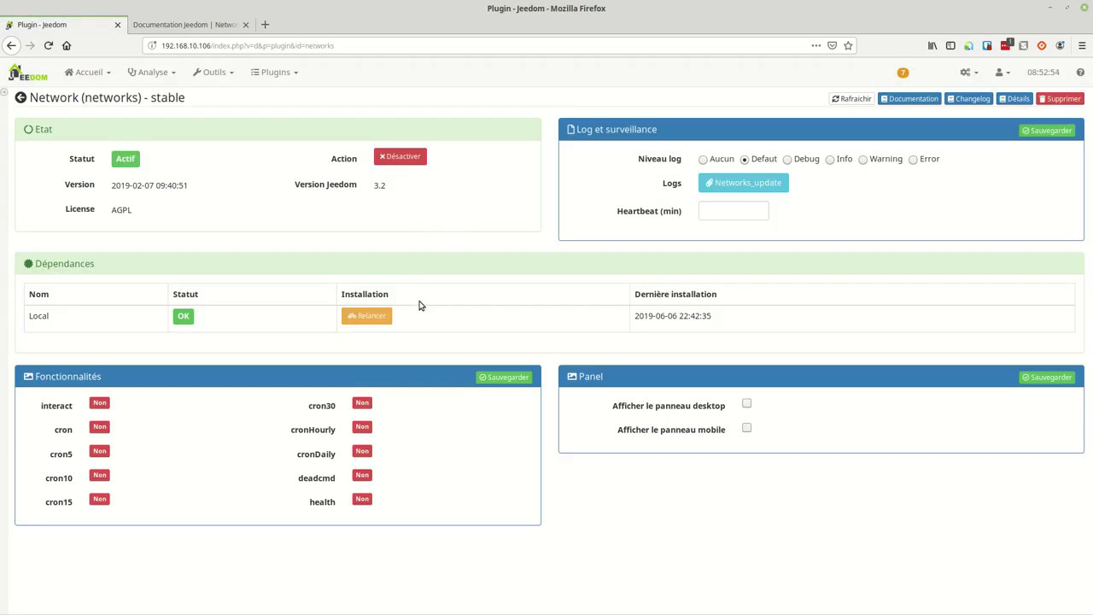
Step: Add a new equipment named Xiaomi Mi 6 in the Network communication plugin
{"action": "left_click", "coordinate": [272, 72]}
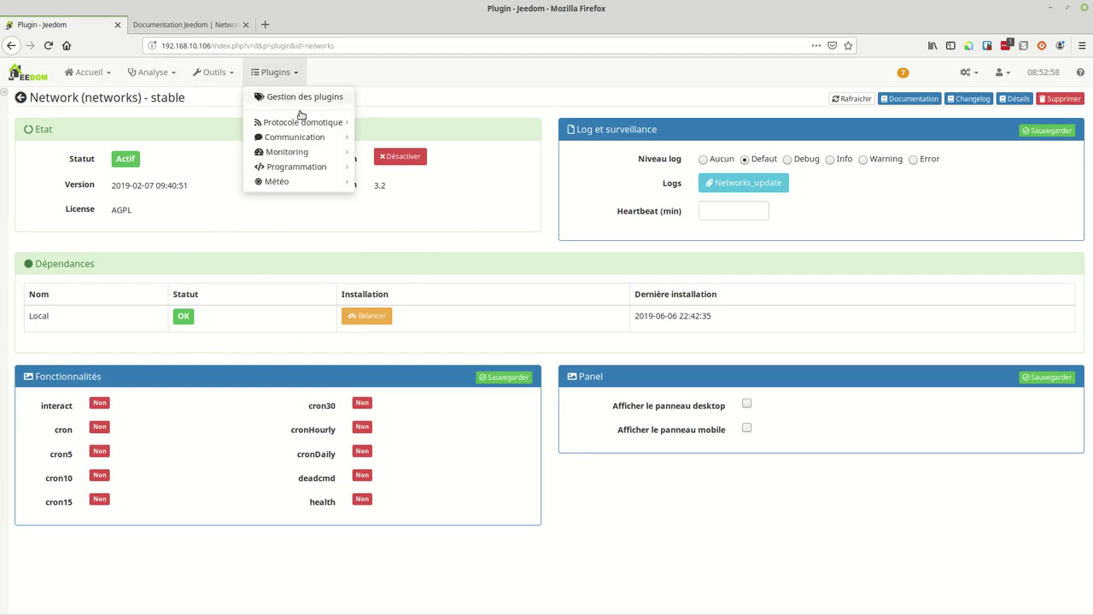
{"action": "mouse_move", "coordinate": [317, 142]}
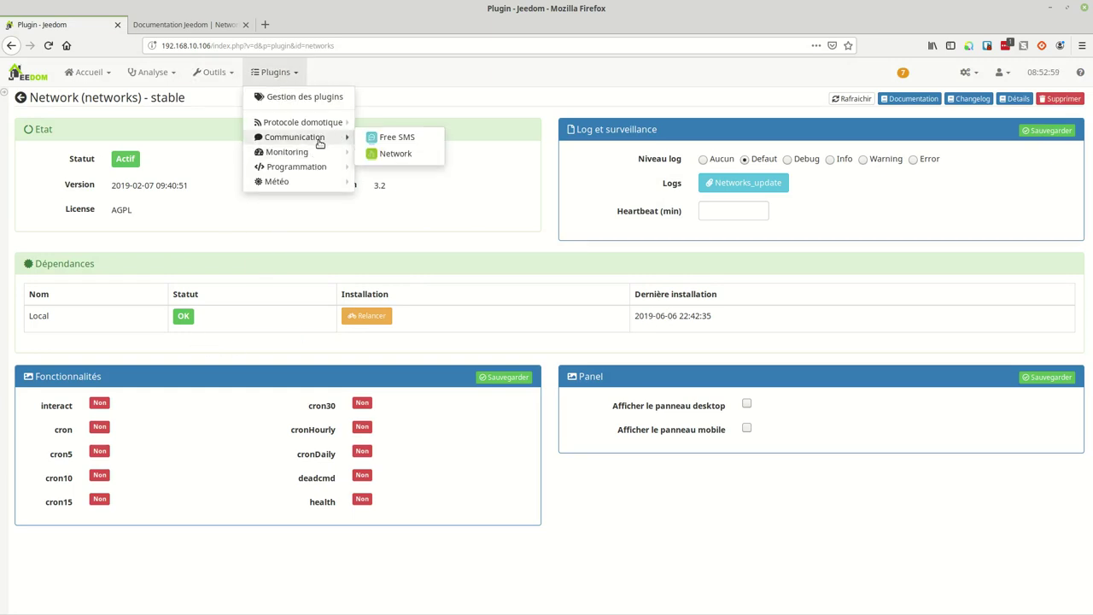
{"action": "left_click", "coordinate": [392, 154]}
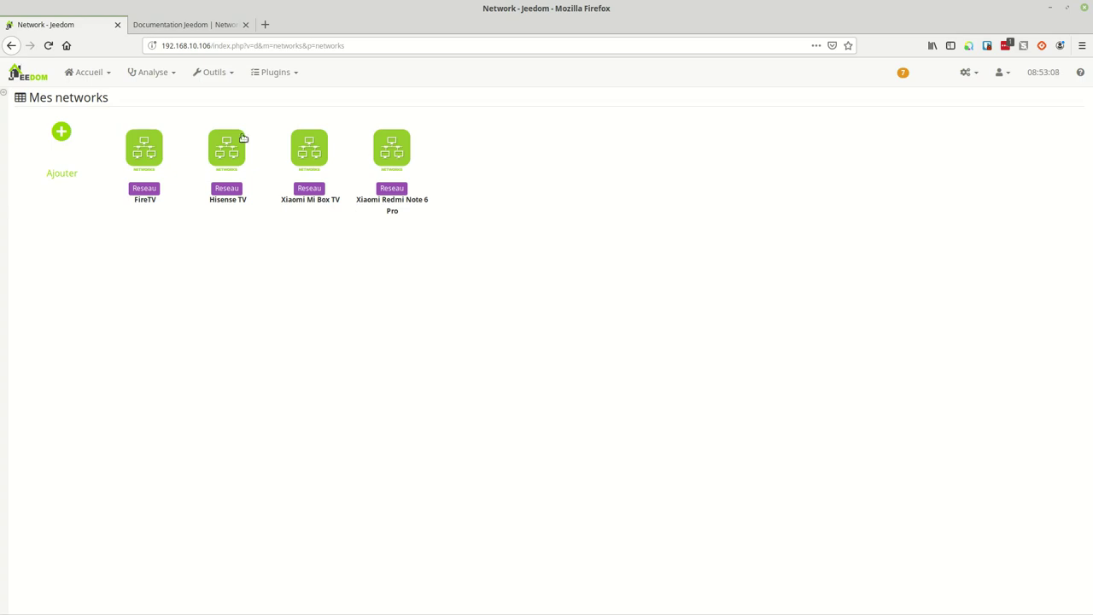
{"action": "left_click", "coordinate": [62, 134]}
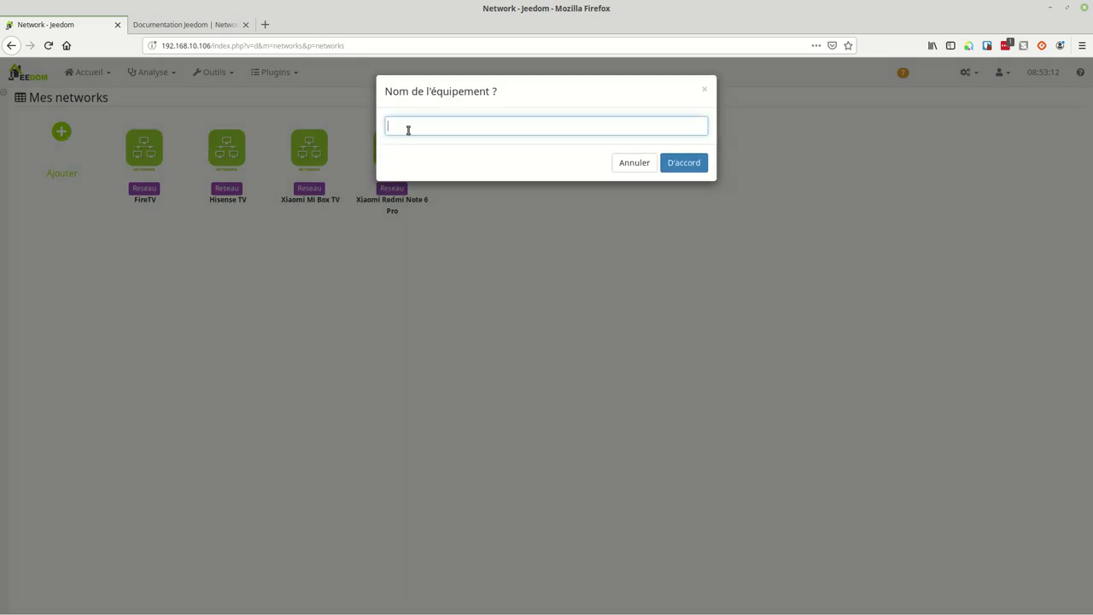
{"action": "type", "text": "Xiaomi Mi 6"}
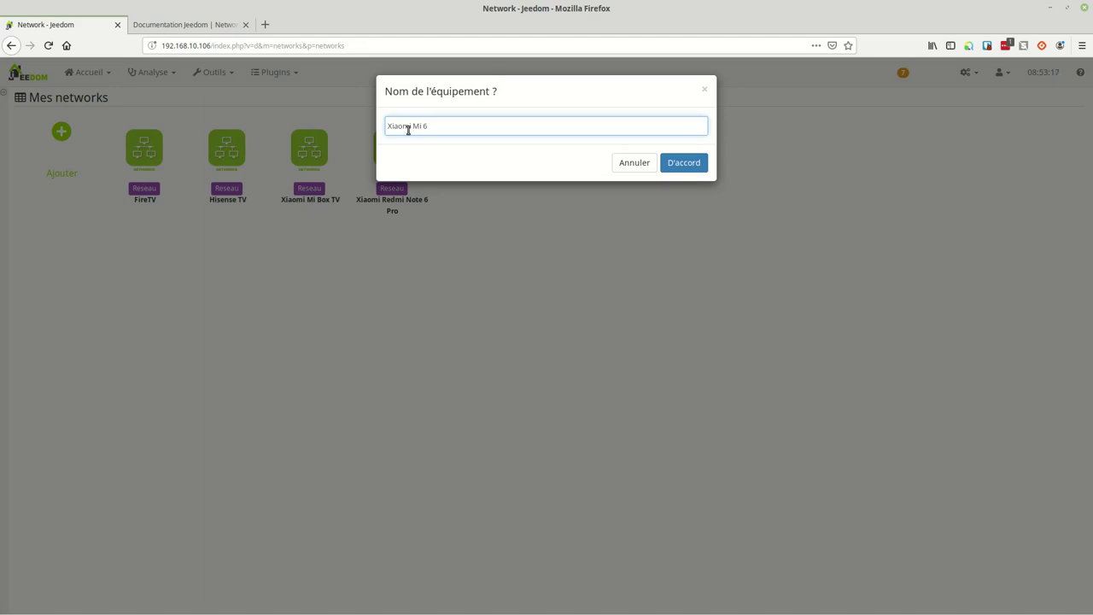
{"action": "left_click", "coordinate": [670, 164]}
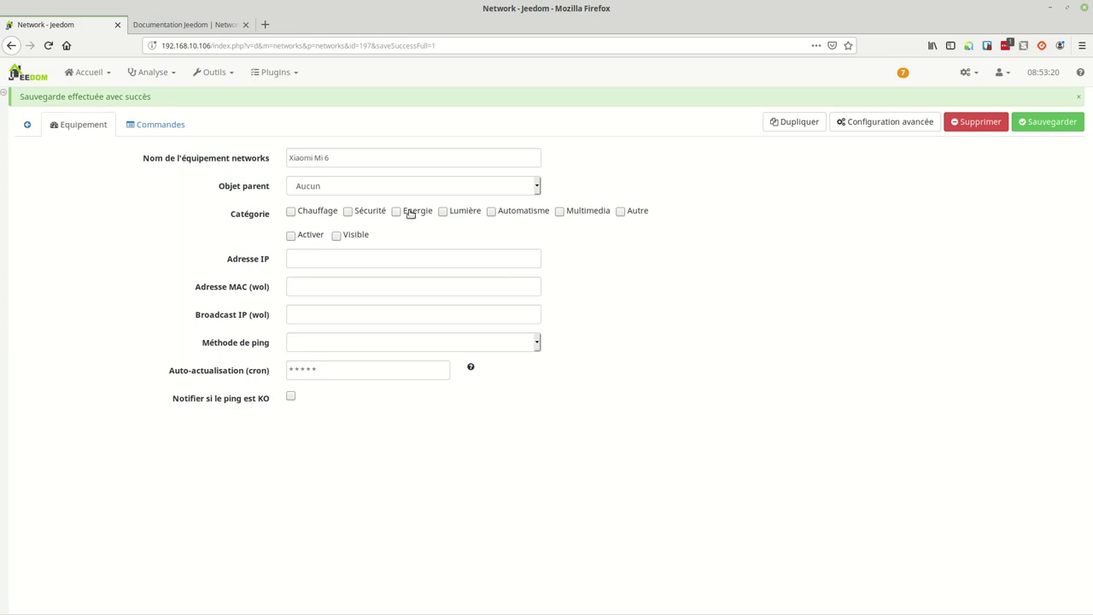
Step: Assign the equipment to parent object Reseau with categories Sécurité, Automatisme and Autre, and make it active and visible
{"action": "left_click", "coordinate": [382, 186]}
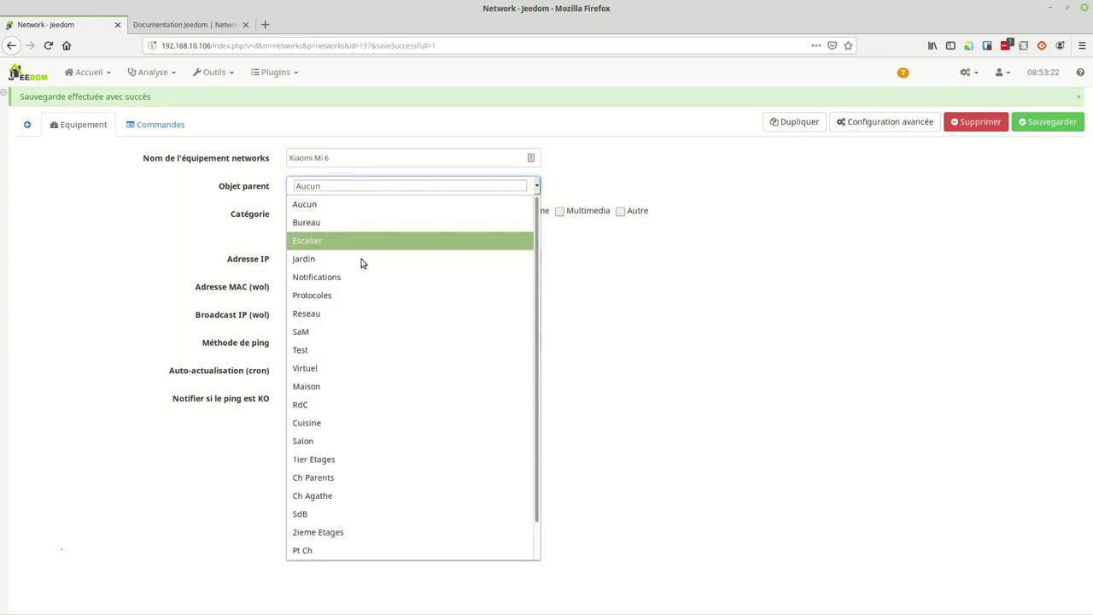
{"action": "left_click", "coordinate": [339, 314]}
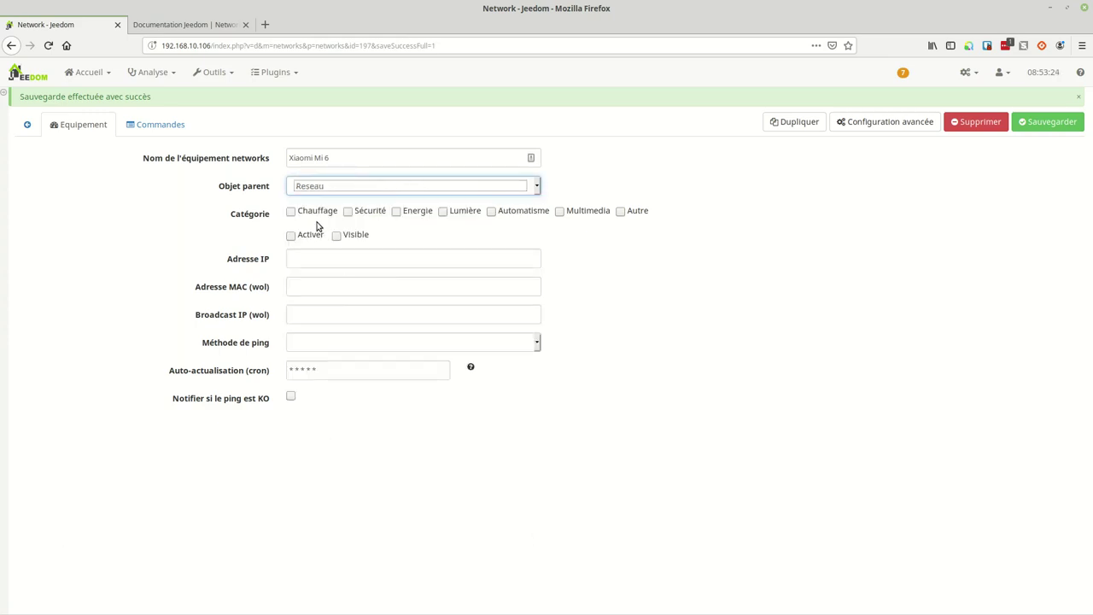
{"action": "left_click", "coordinate": [512, 213]}
{"action": "left_click", "coordinate": [465, 213]}
{"action": "left_click", "coordinate": [410, 214]}
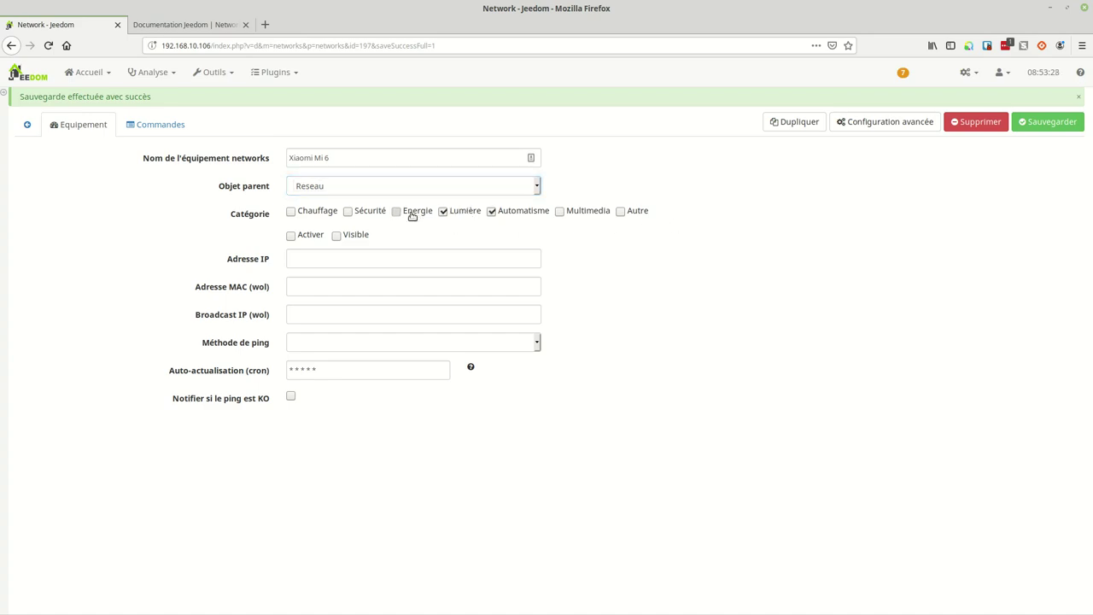
{"action": "left_click", "coordinate": [350, 214]}
{"action": "left_click", "coordinate": [455, 216]}
{"action": "left_click", "coordinate": [420, 215]}
{"action": "left_click", "coordinate": [635, 214]}
{"action": "left_click", "coordinate": [307, 235]}
{"action": "left_click", "coordinate": [354, 236]}
Step: Set the equipment's IP address to 192.168.10.30
{"action": "left_click", "coordinate": [323, 258]}
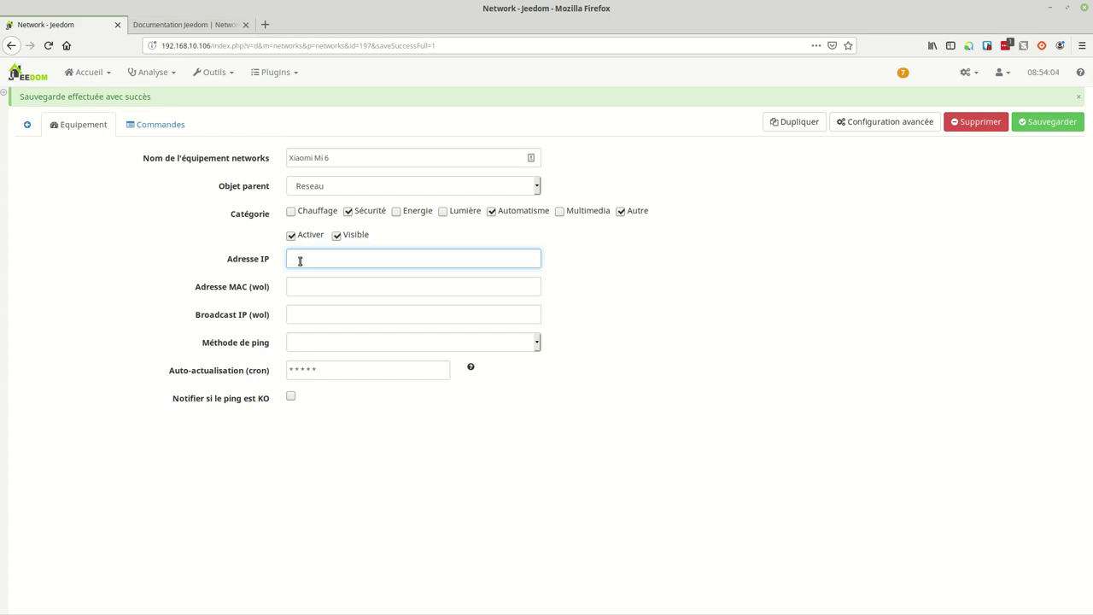
{"action": "type", "text": "192.168.10.30"}
{"action": "left_click", "coordinate": [309, 287]}
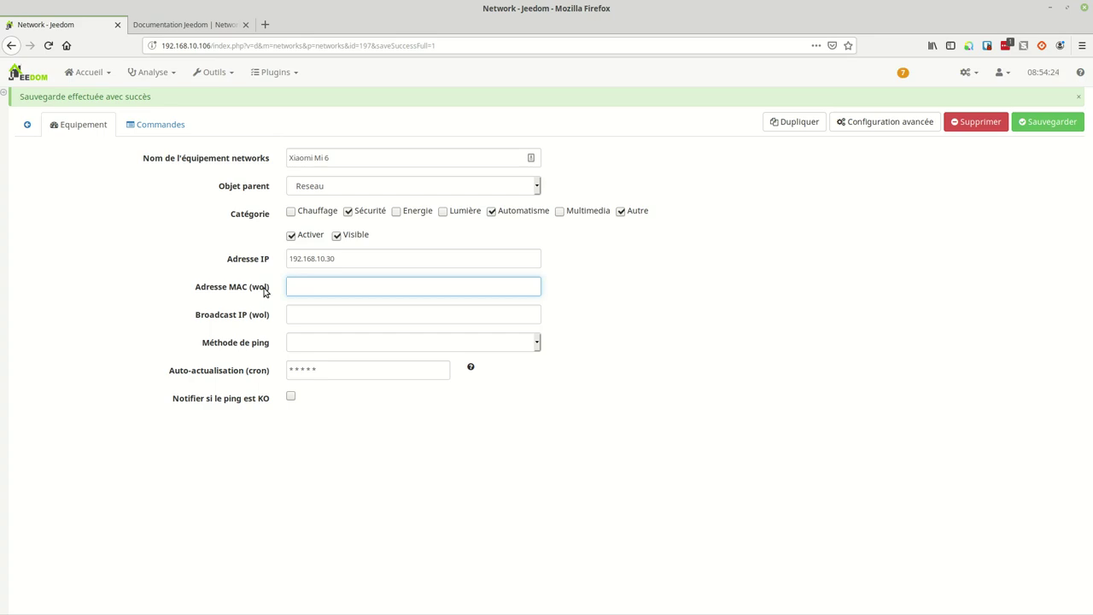
Step: Consult the ping method descriptions in the plugin documentation, and set the equipment's ping method to ARP
{"action": "left_click", "coordinate": [325, 343]}
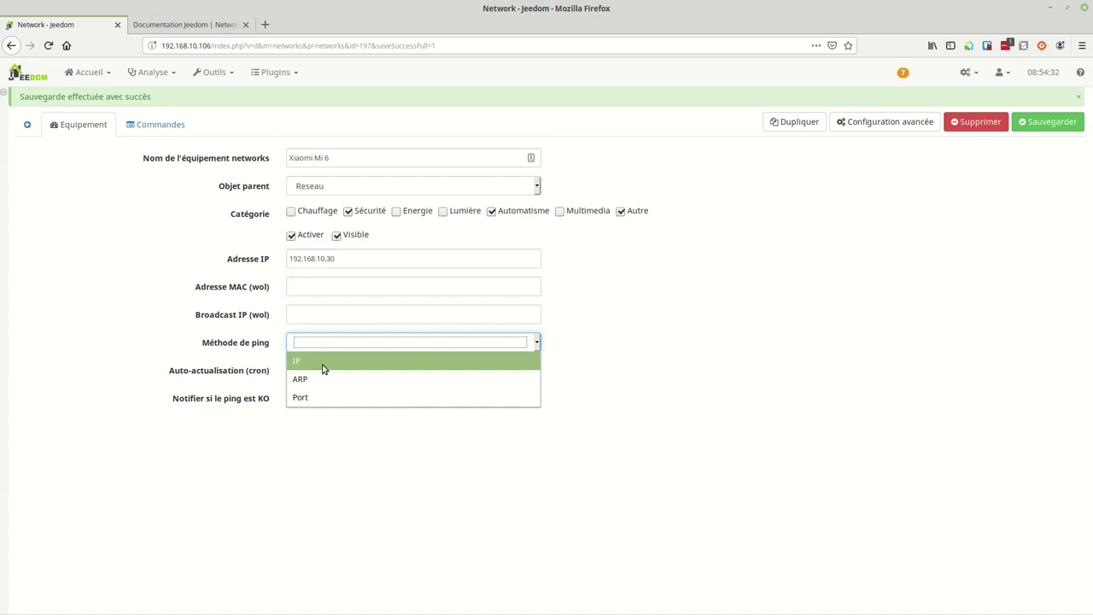
{"action": "left_click", "coordinate": [185, 26]}
{"action": "scroll", "coordinate": [382, 338], "scroll_direction": "down", "scroll_amount": 12}
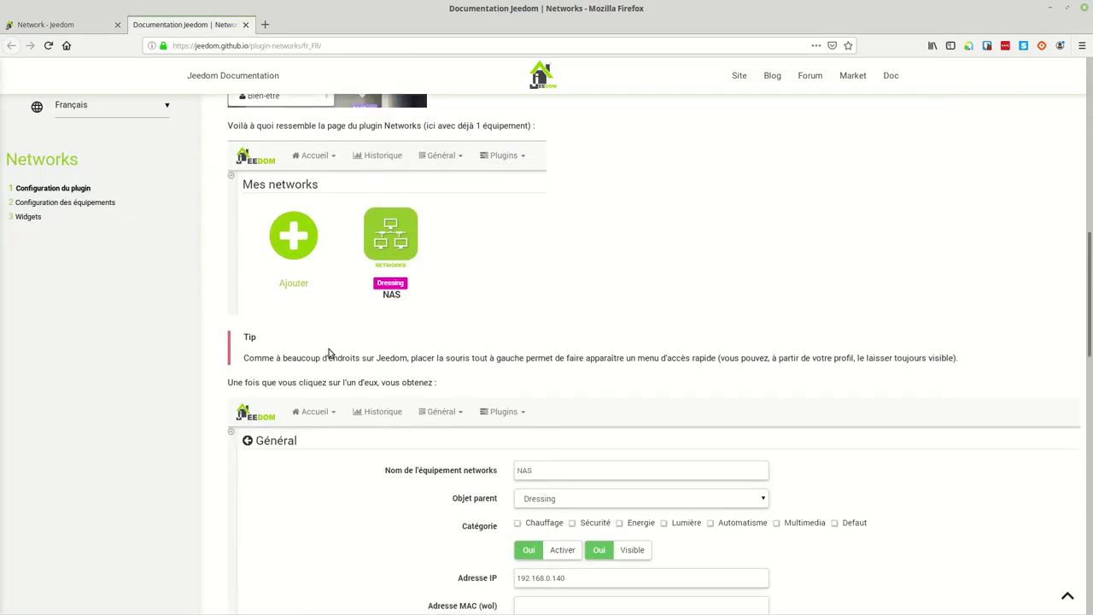
{"action": "scroll", "coordinate": [330, 353], "scroll_direction": "down", "scroll_amount": 10}
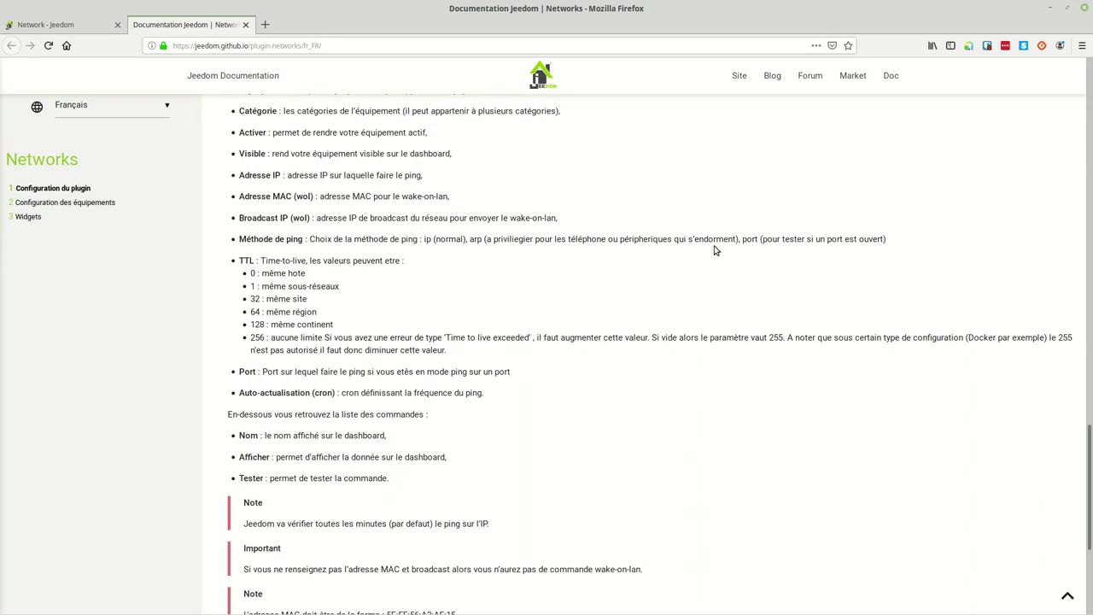
{"action": "left_click", "coordinate": [53, 22]}
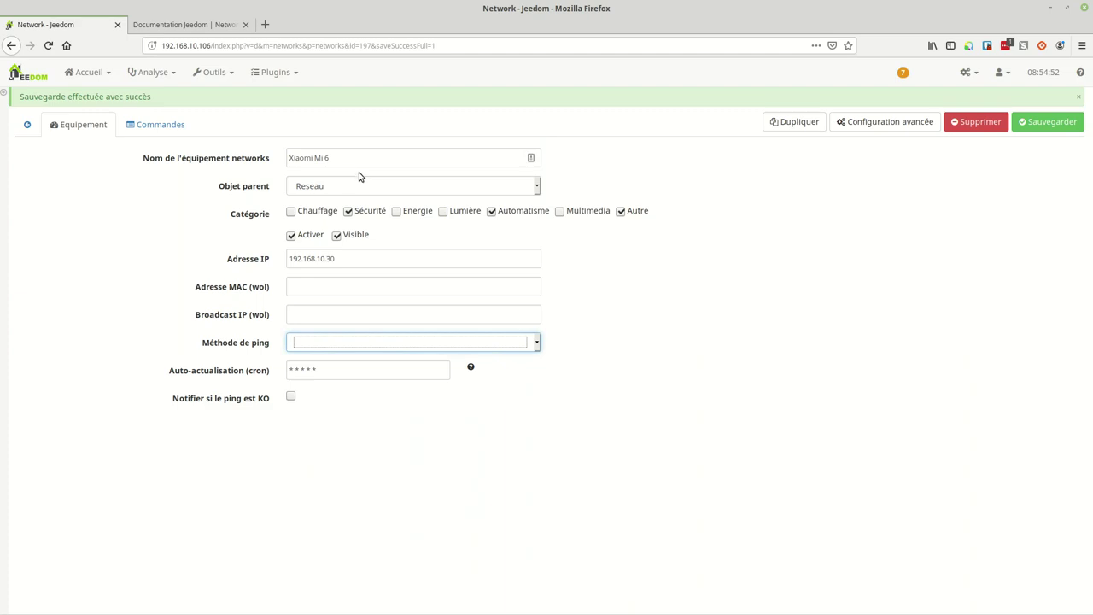
{"action": "left_click", "coordinate": [398, 341]}
{"action": "left_click", "coordinate": [354, 379]}
Step: Schedule the auto-refresh as recurrent every minute with the cron assistant and save the equipment
{"action": "left_click", "coordinate": [472, 369]}
{"action": "left_click", "coordinate": [507, 313]}
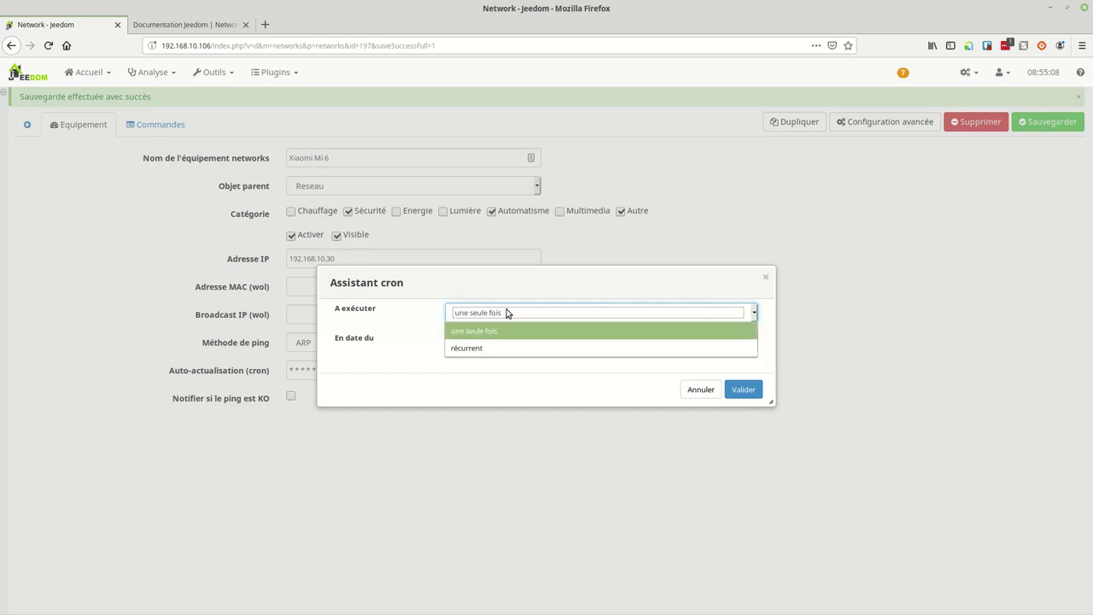
{"action": "left_click", "coordinate": [505, 348]}
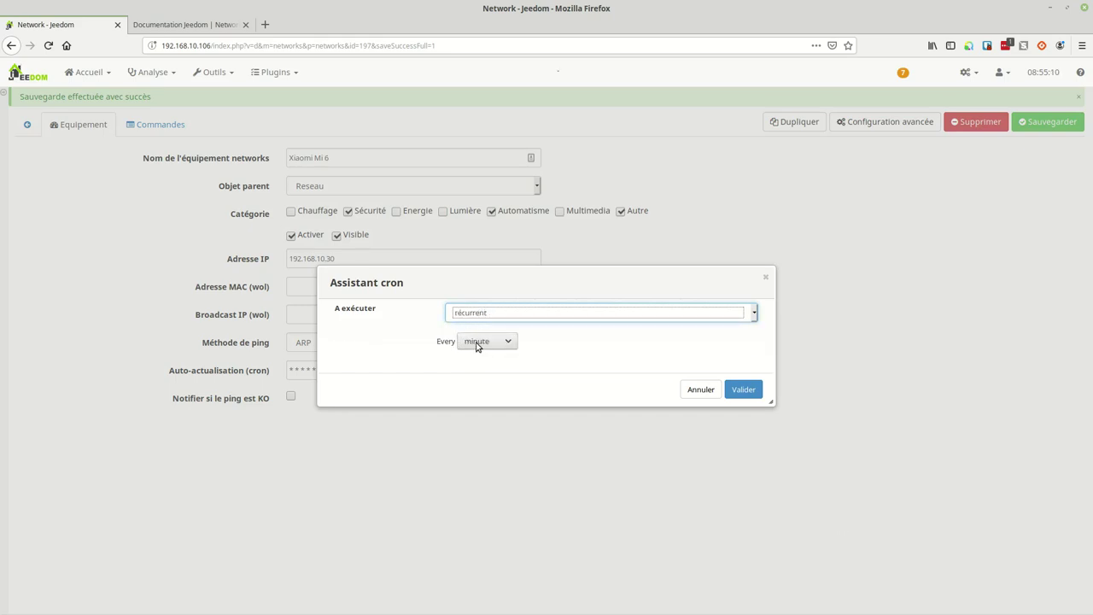
{"action": "left_click", "coordinate": [477, 345]}
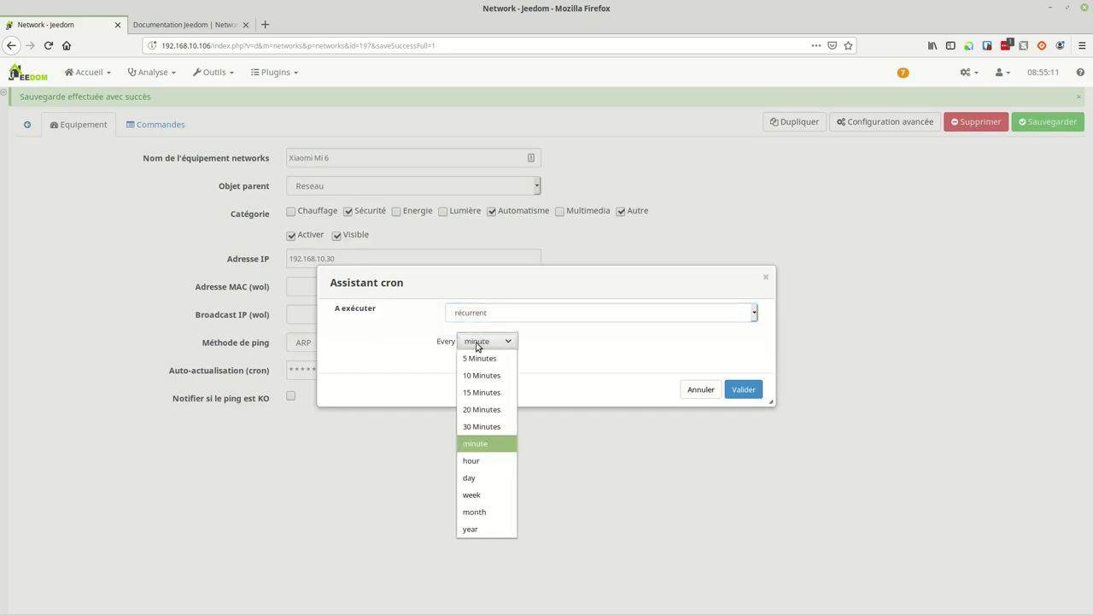
{"action": "left_click", "coordinate": [483, 444]}
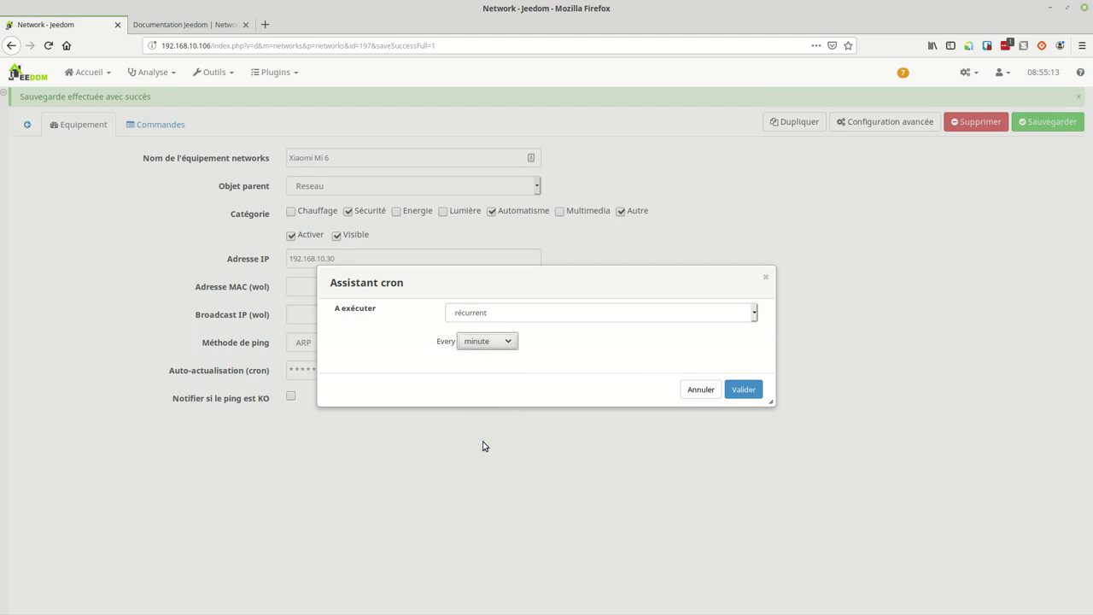
{"action": "left_click", "coordinate": [734, 395]}
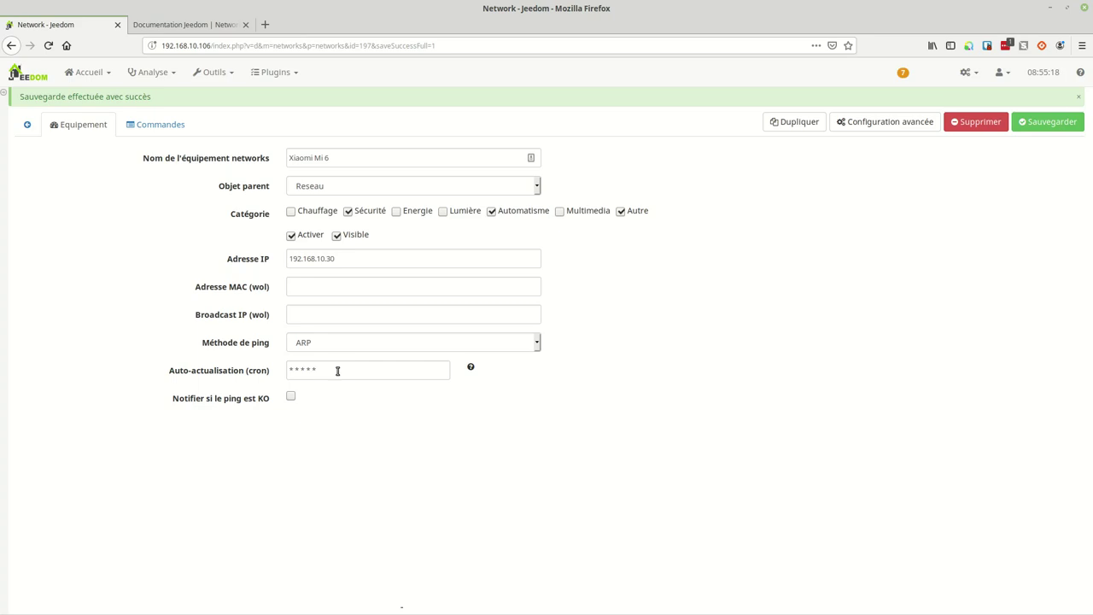
{"action": "left_click", "coordinate": [1035, 124]}
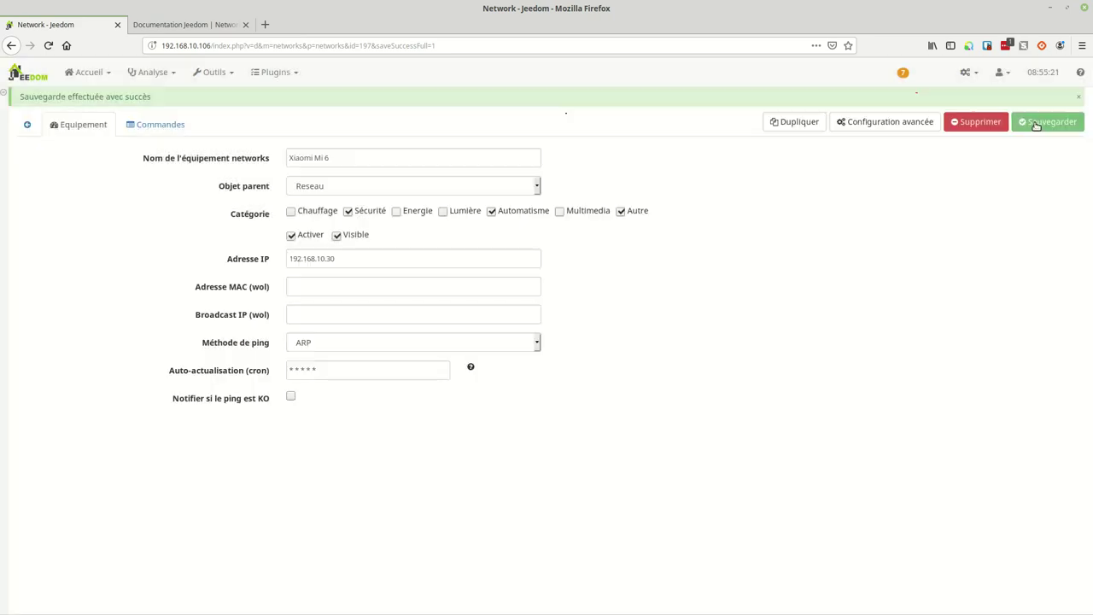
Step: Open the Reseau object's dashboard and refresh the Xiaomi Mi 6 tile to check its ping status
{"action": "left_click", "coordinate": [88, 75]}
{"action": "mouse_move", "coordinate": [90, 103]}
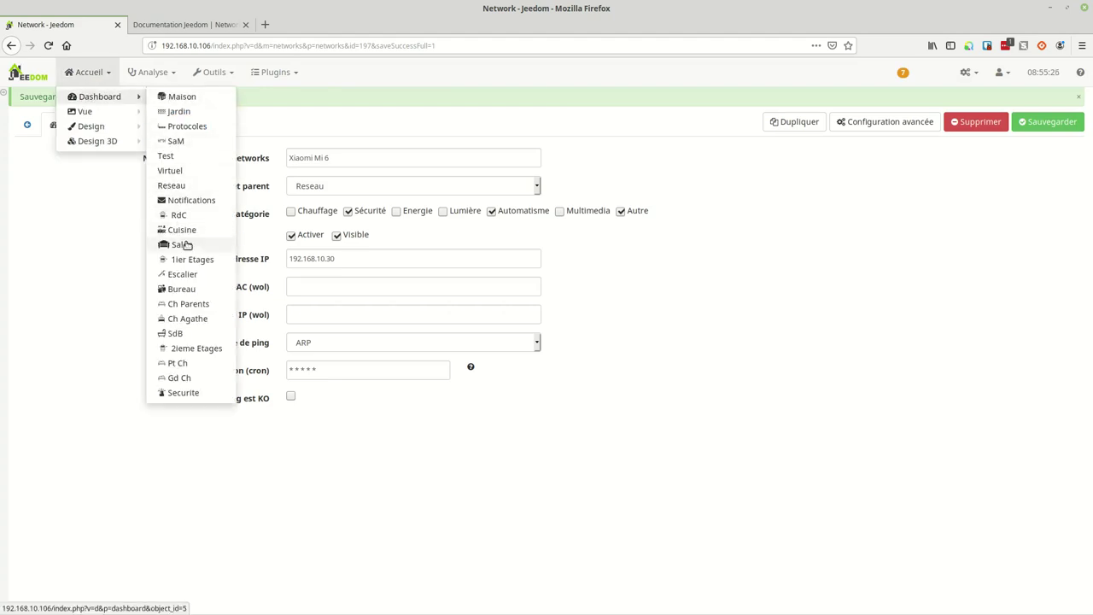
{"action": "left_click", "coordinate": [176, 187]}
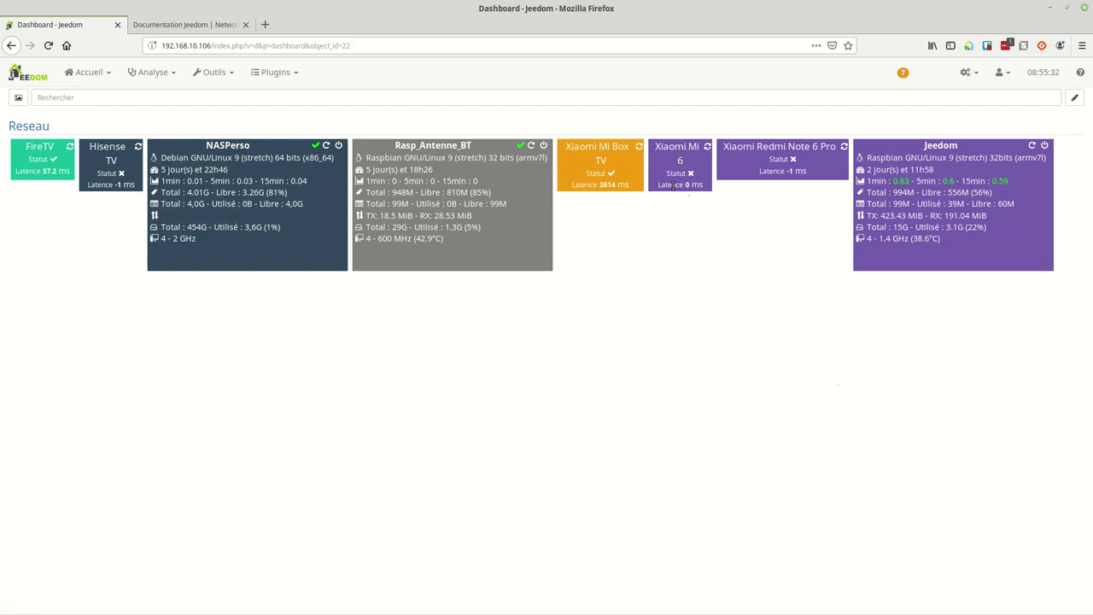
{"action": "left_click", "coordinate": [707, 147]}
{"action": "mouse_move", "coordinate": [691, 177]}
{"action": "left_click", "coordinate": [708, 147]}
Step: Open the Xiaomi Mi 6 equipment's configuration from its dashboard tile
{"action": "left_click", "coordinate": [687, 149]}
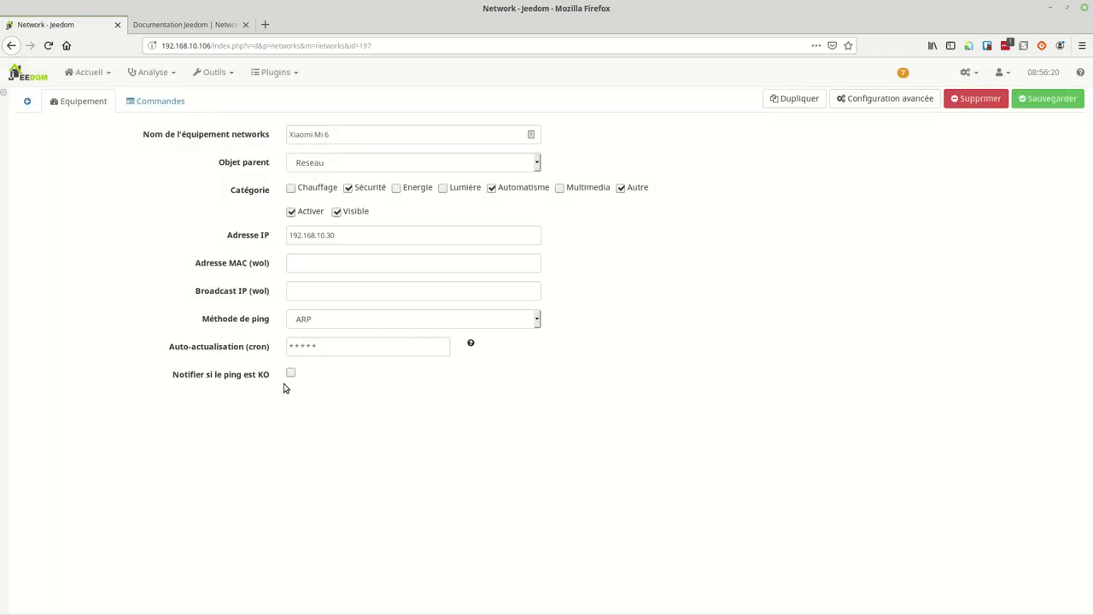